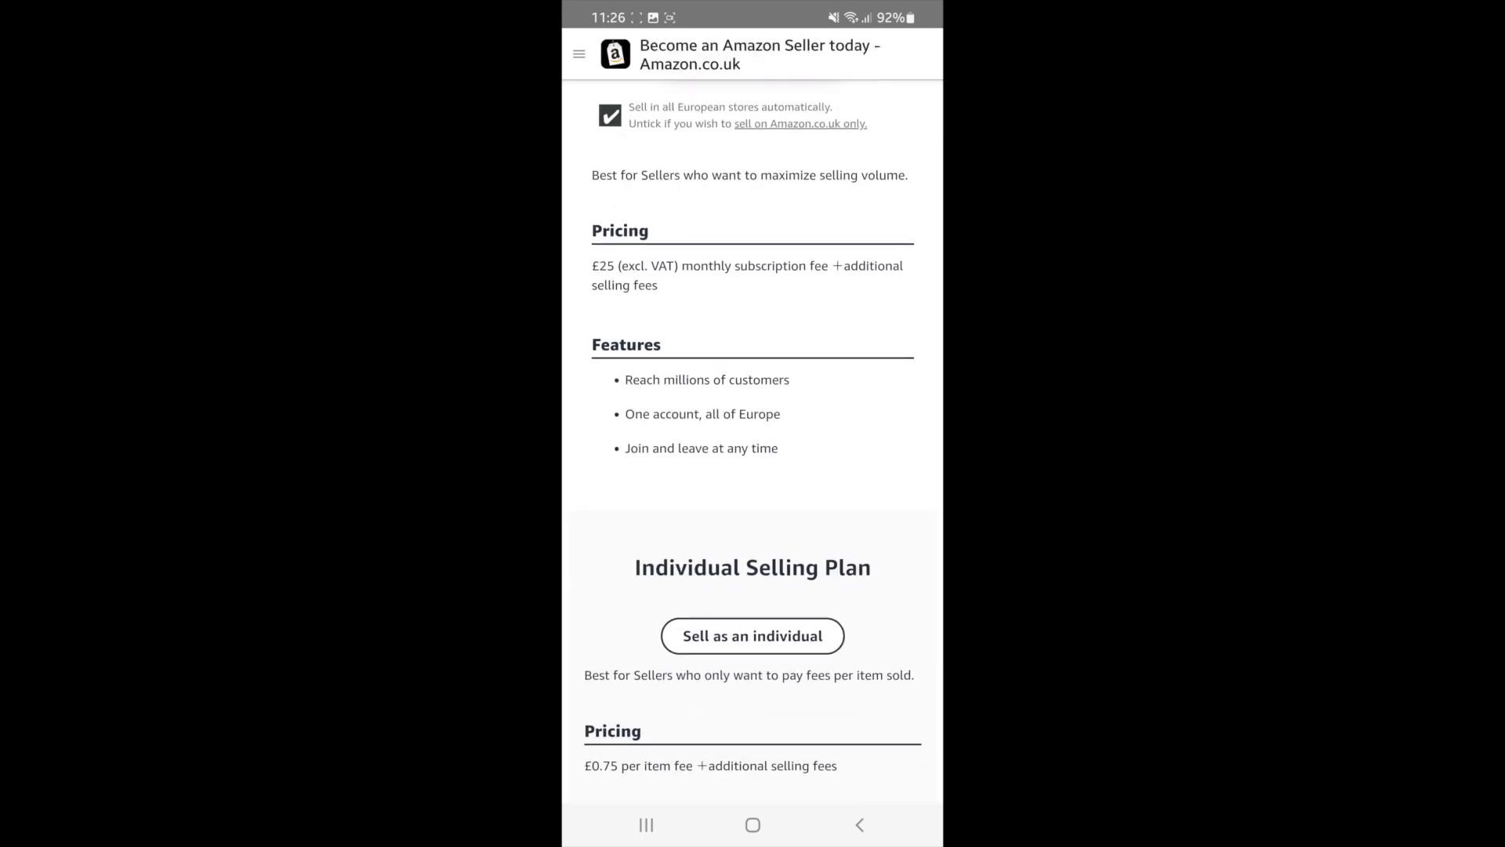
Step: Start signing up for the selling plan, which brings up an 'Unsupported action' error
click(753, 636)
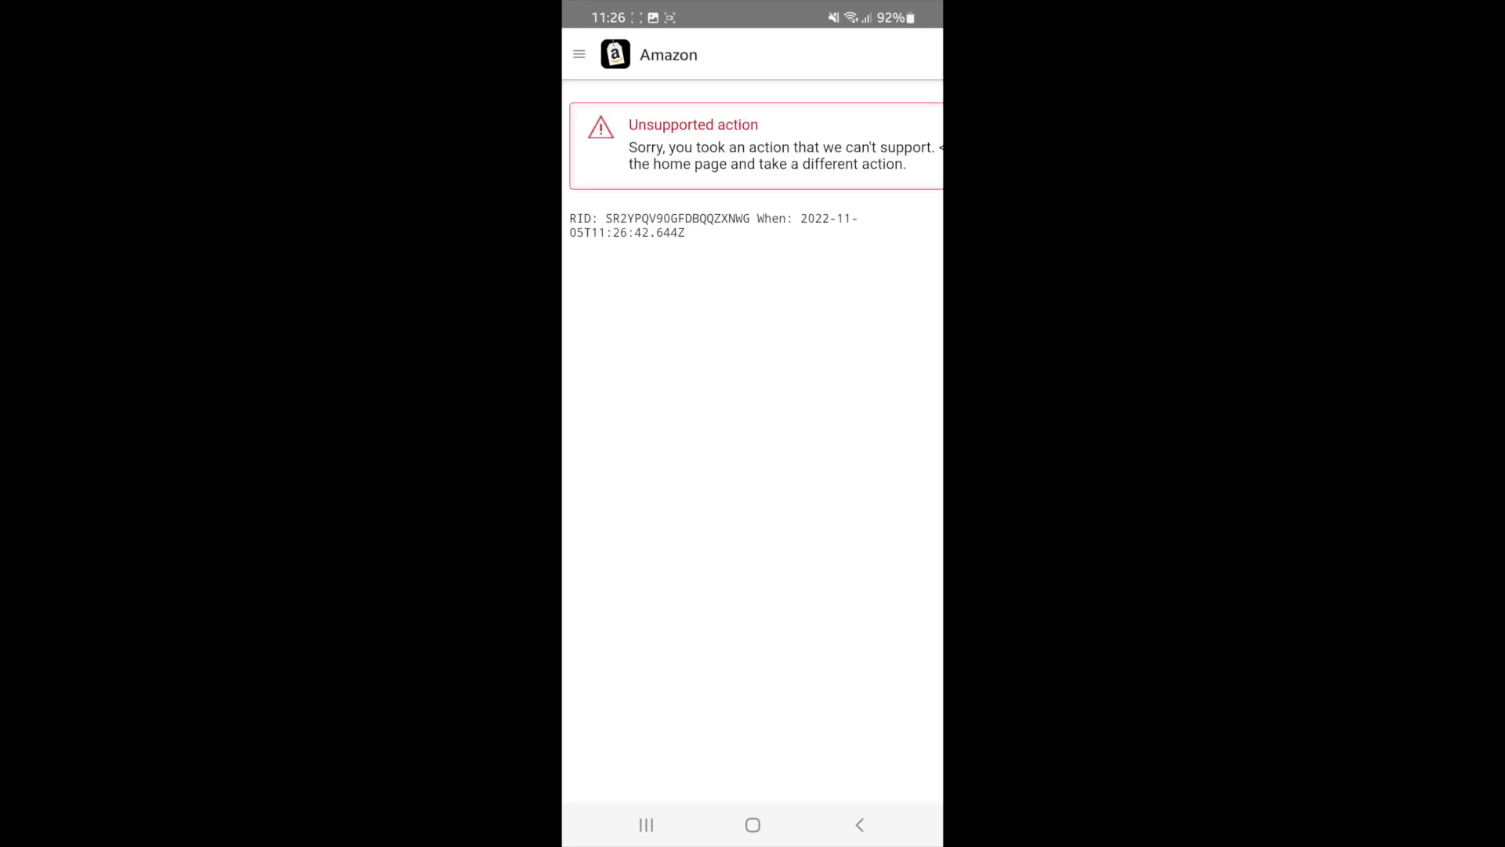
scroll(754, 424, right, 3)
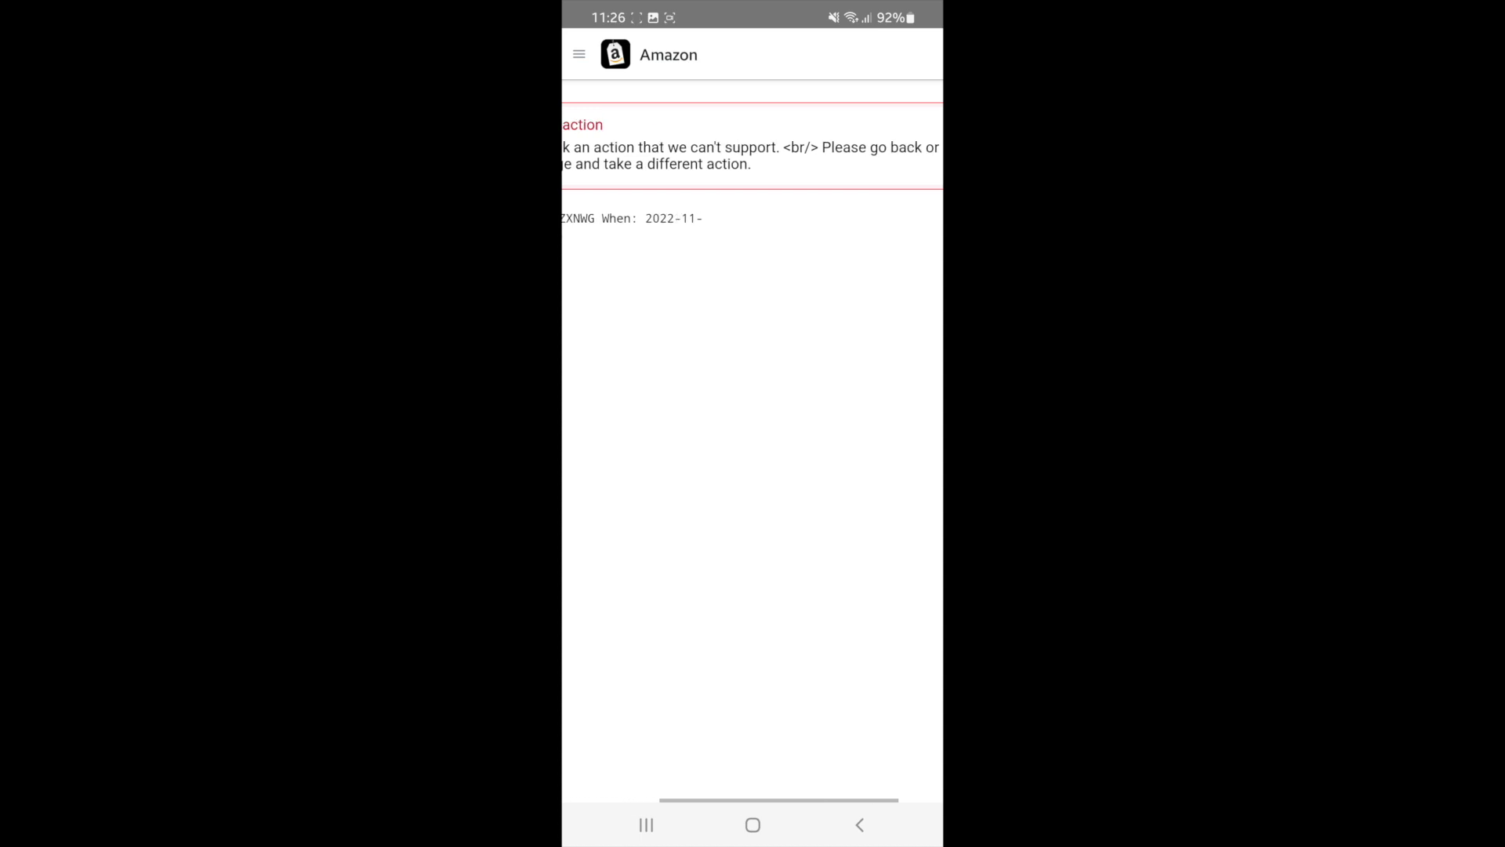
scroll(753, 424, left, 3)
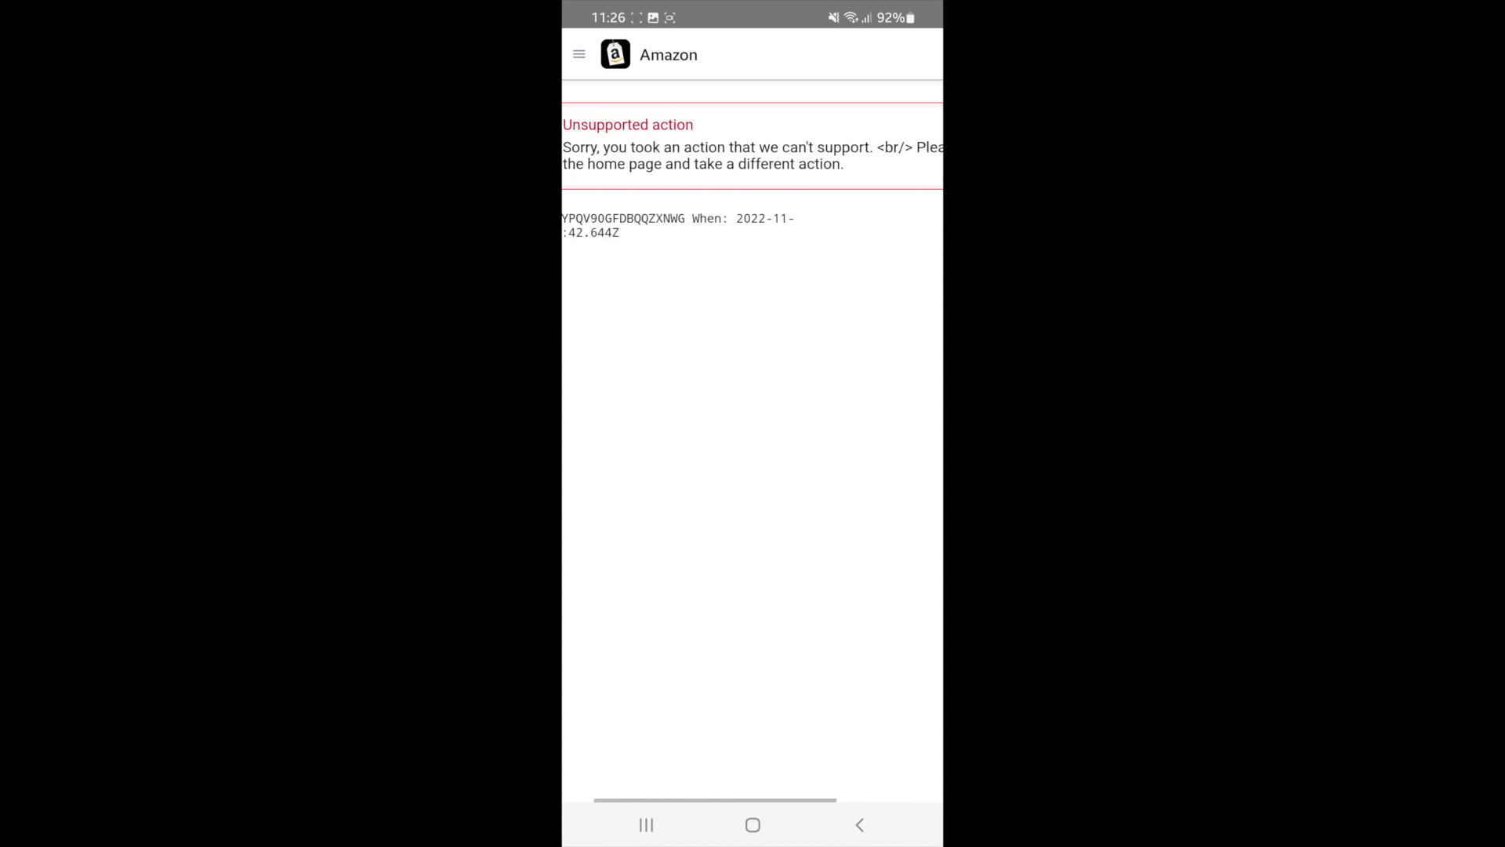
scroll(752, 423, left, 2)
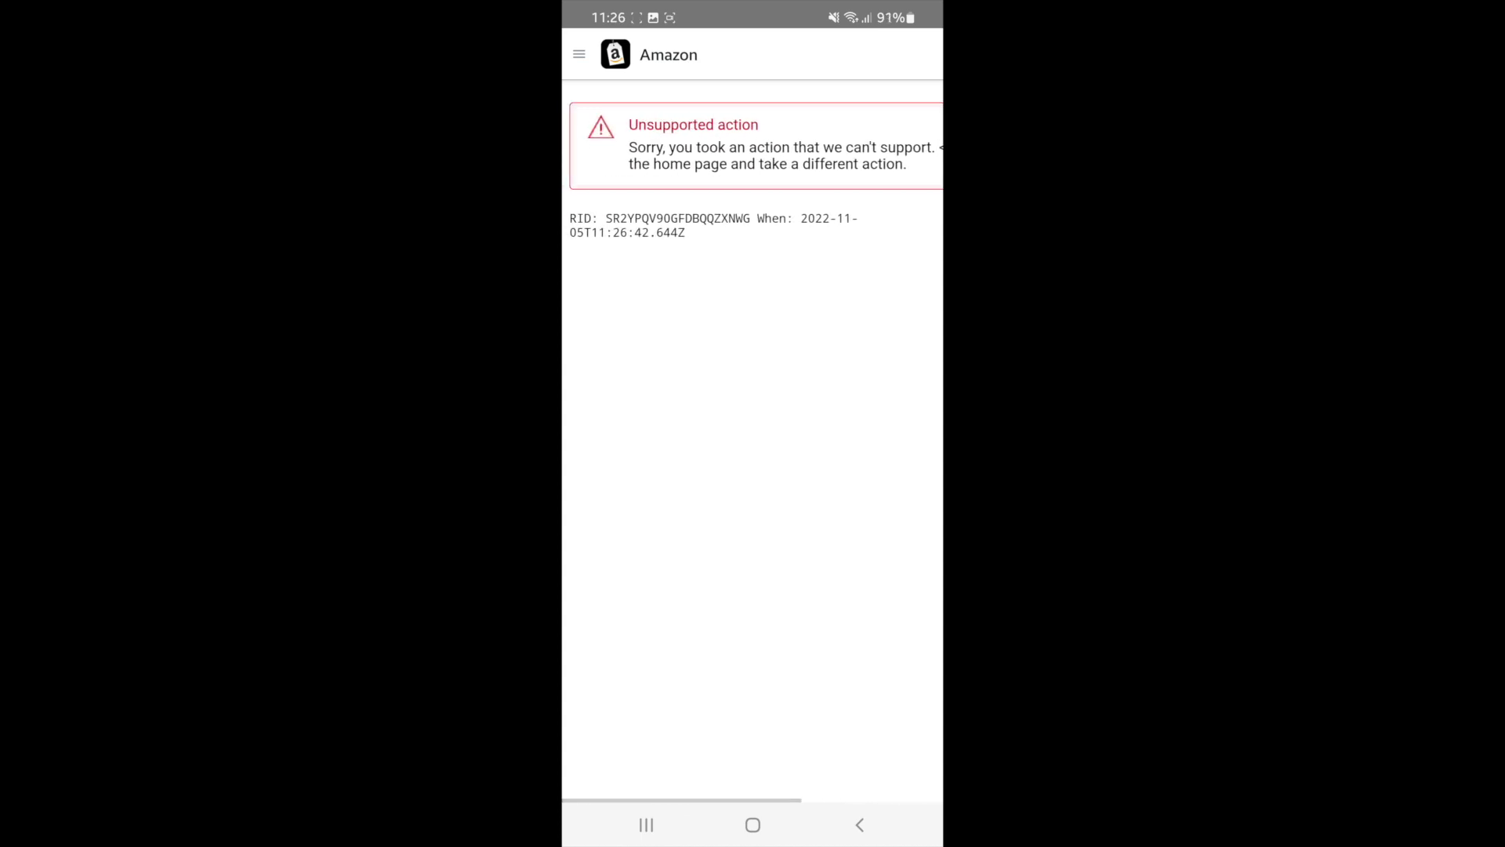
Step: Back out of the error page twice and sign out from the side menu, confirming the prompt
click(859, 824)
click(859, 824)
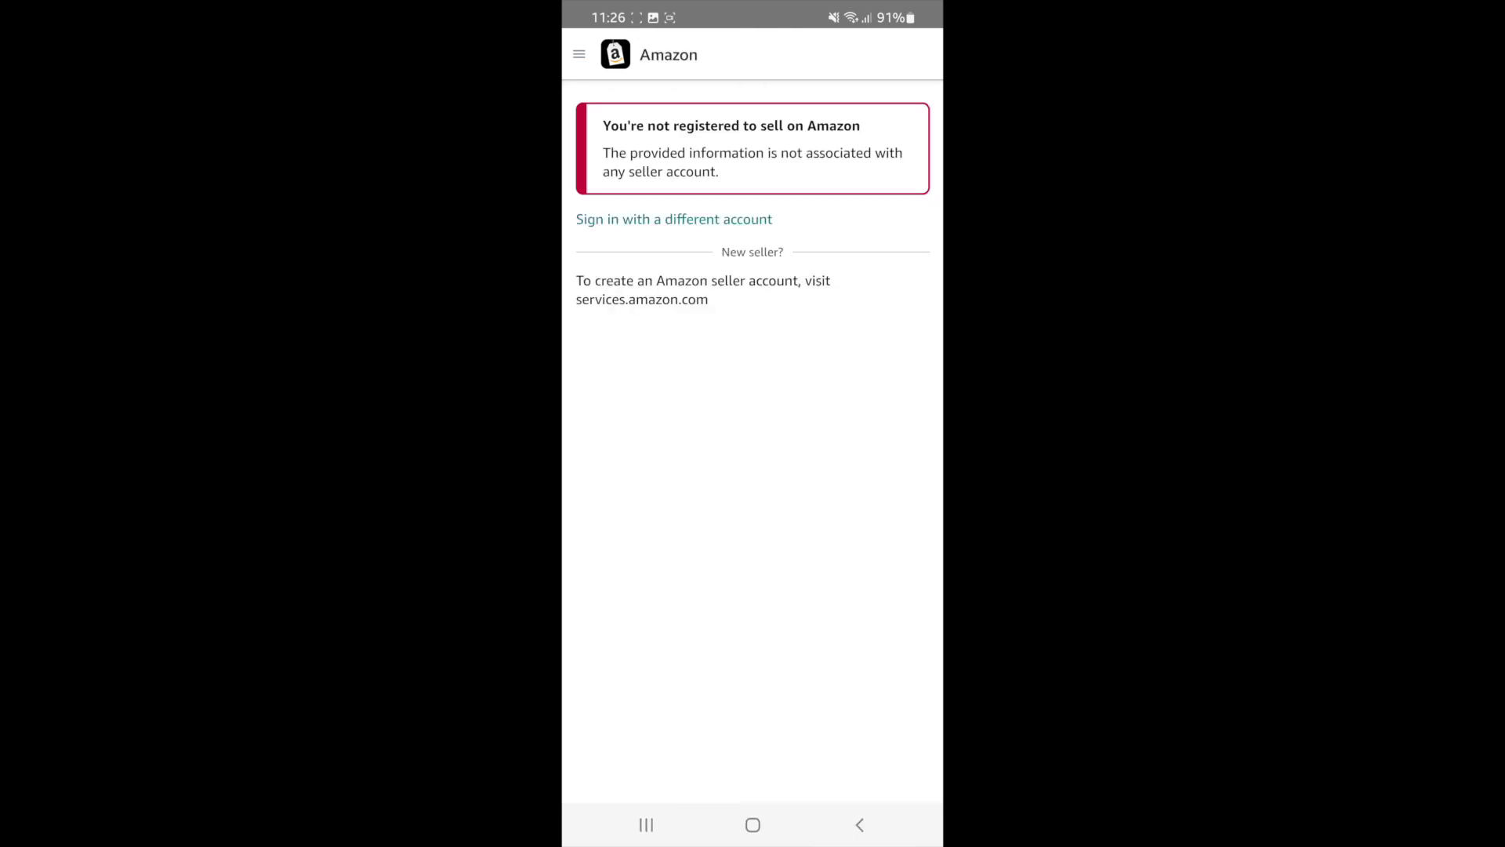
click(578, 55)
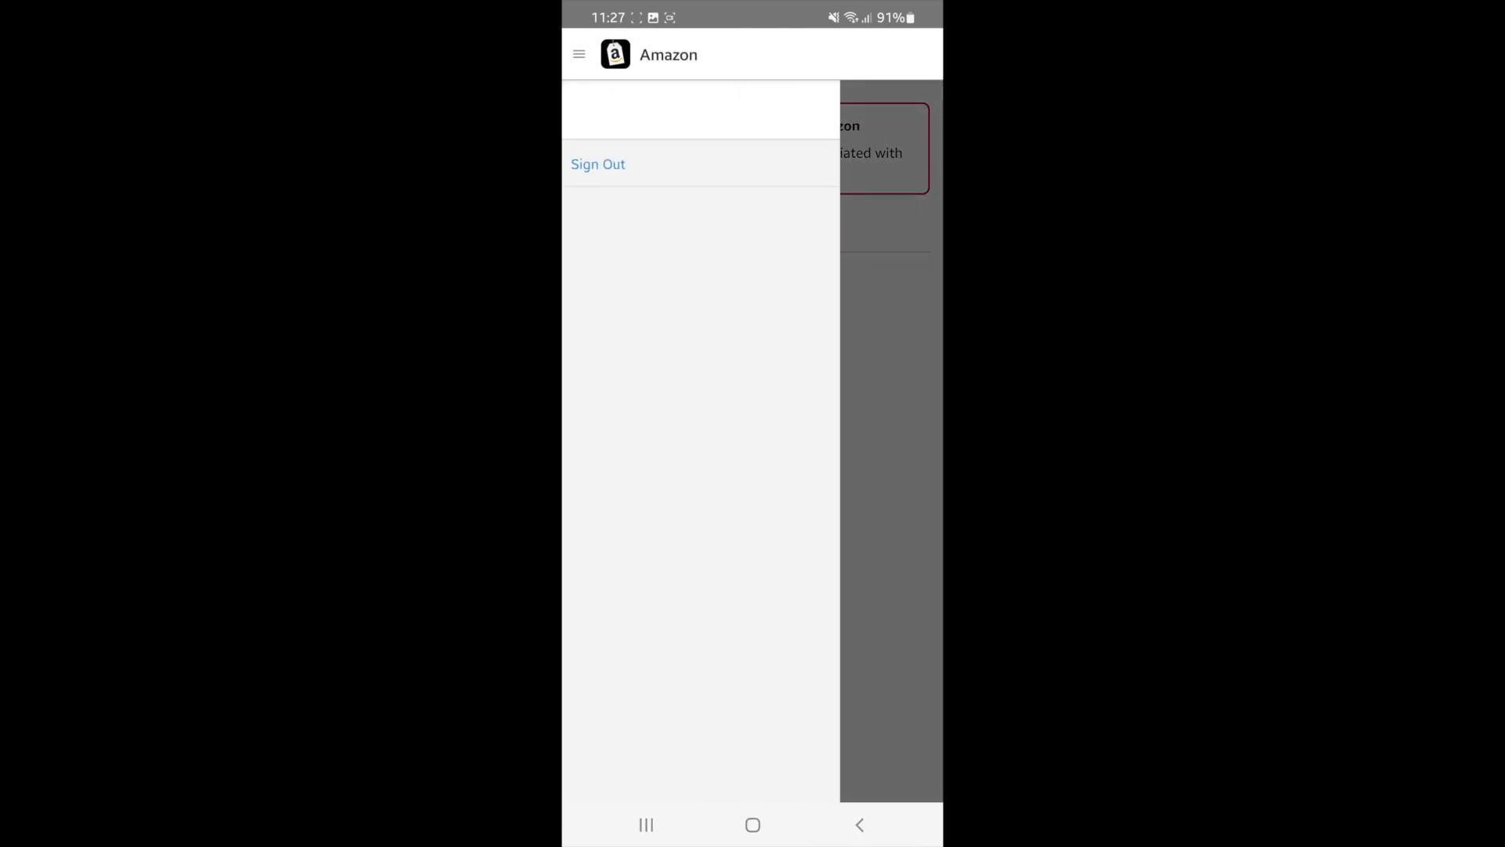
click(598, 163)
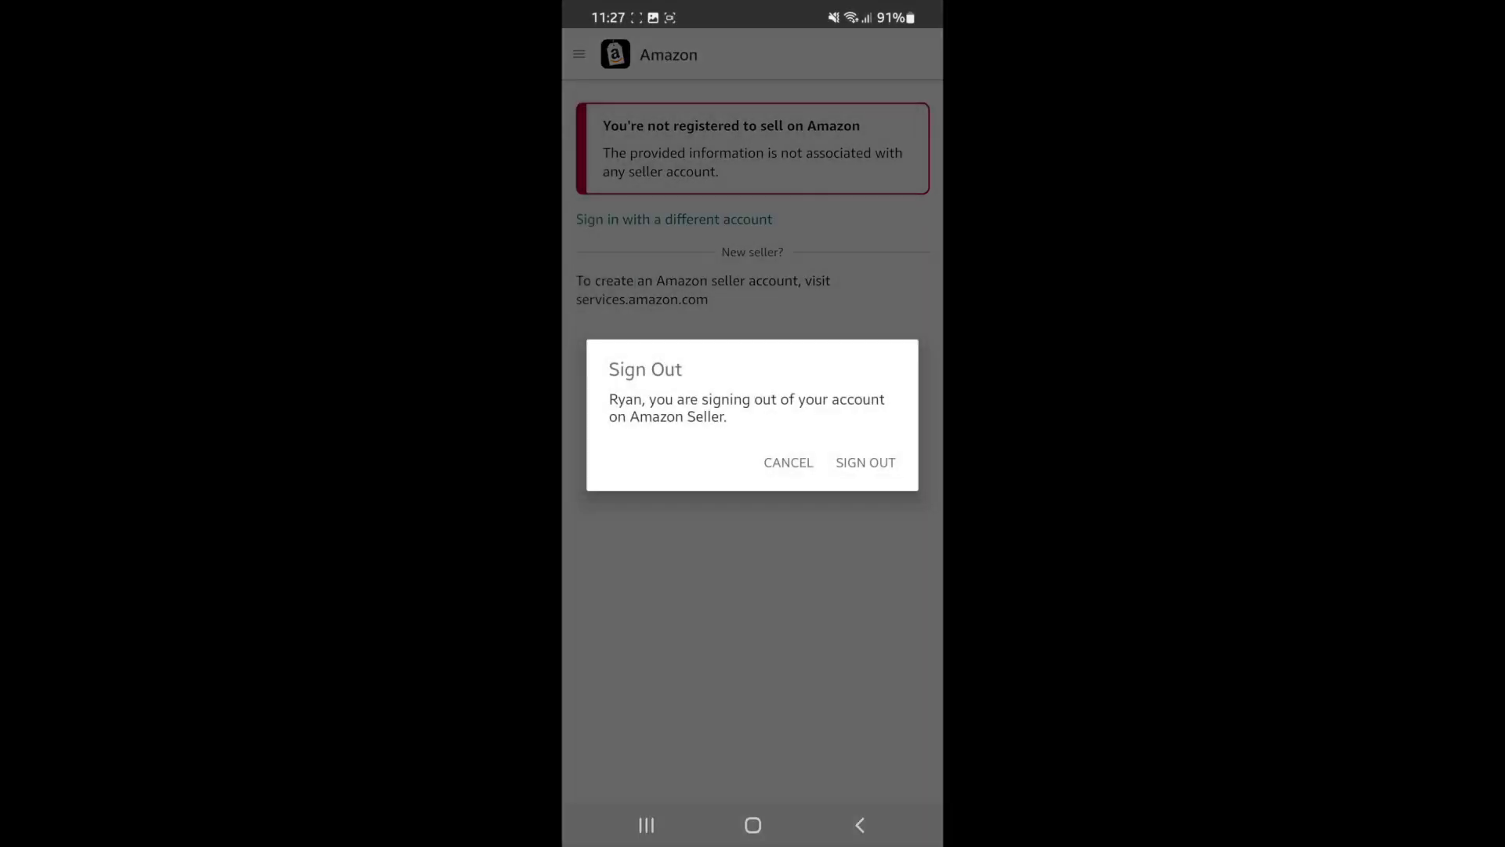
click(866, 462)
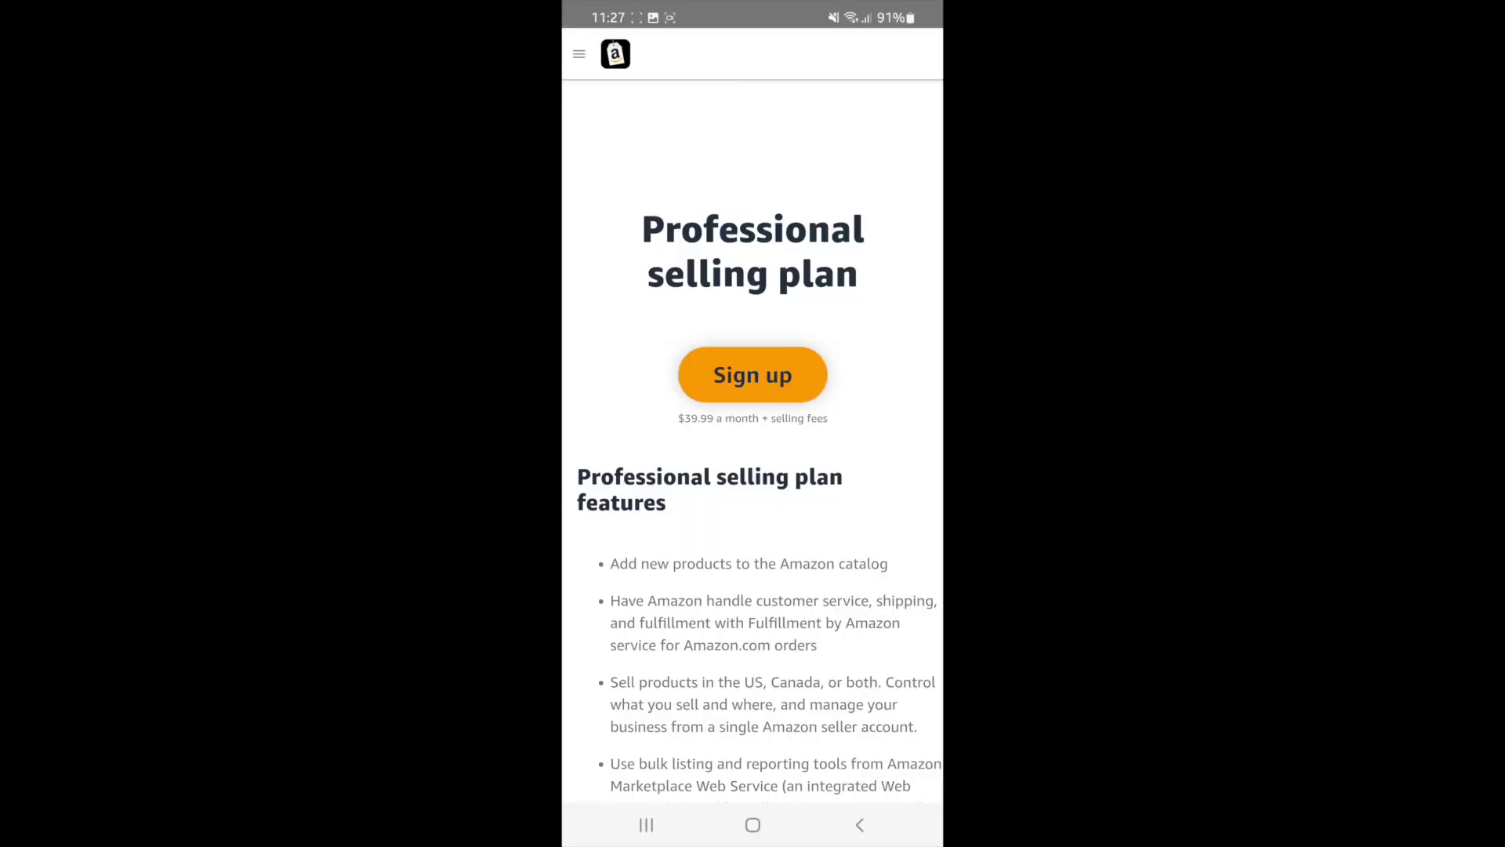
scroll(753, 423, down, 5)
scroll(753, 424, up, 10)
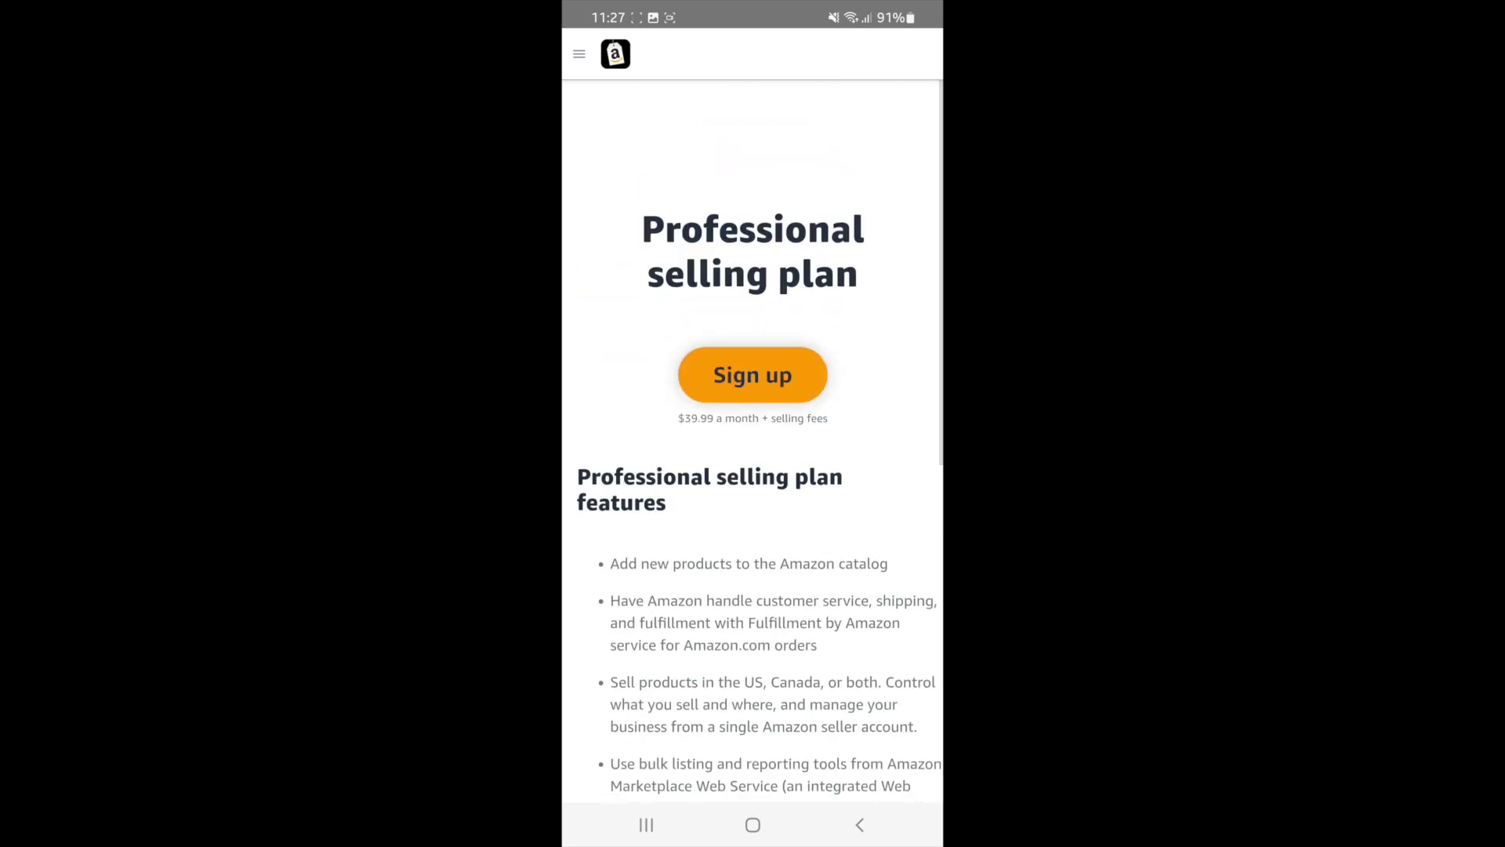